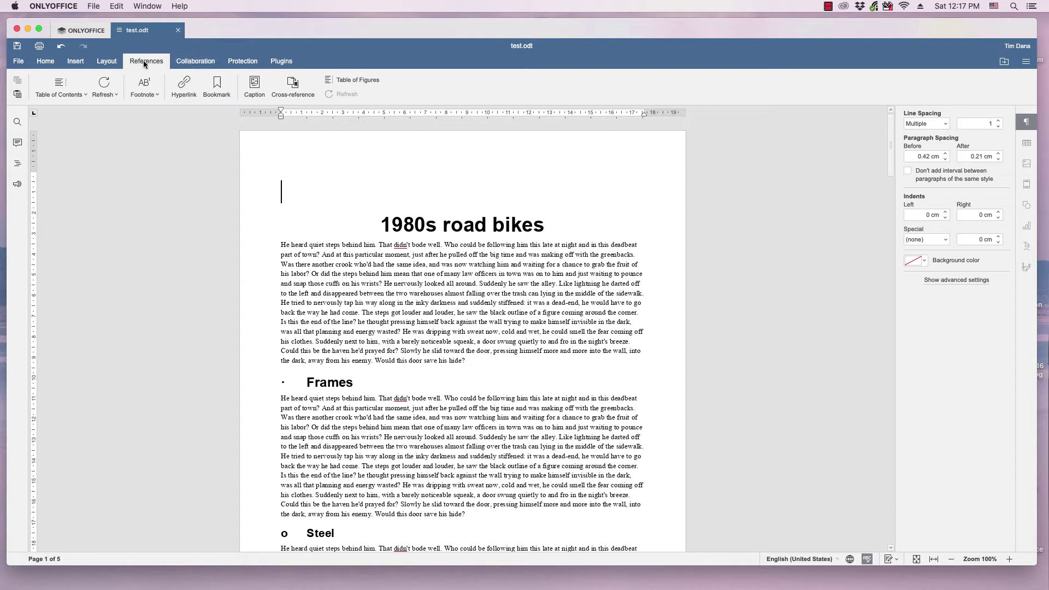
Step: Show the References tab's Table of Contents menu with its two Heading 1–3 presets
{"action": "left_click", "coordinate": [106, 60]}
{"action": "left_click", "coordinate": [140, 63]}
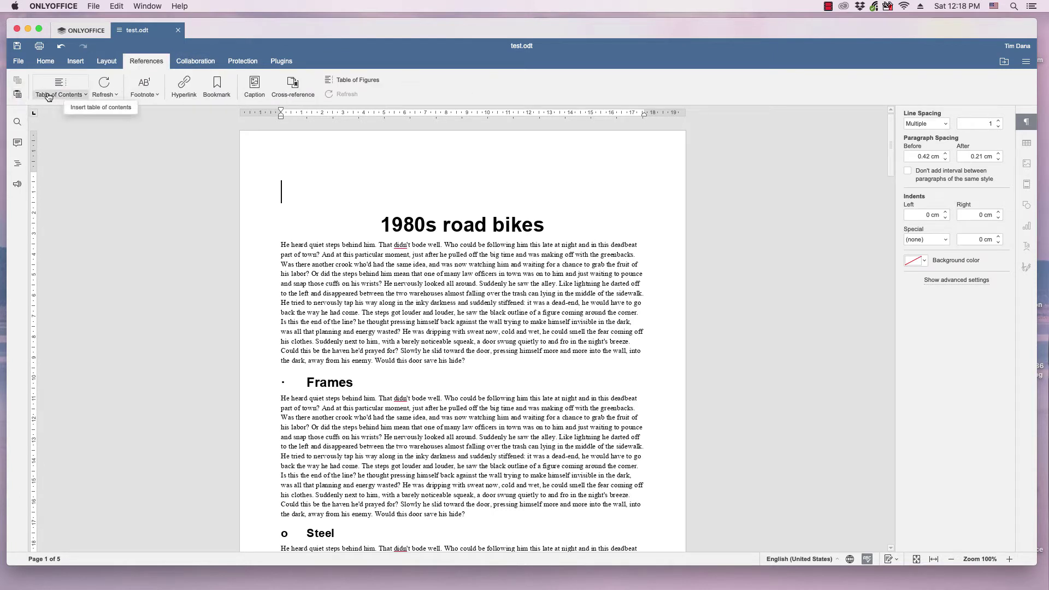
{"action": "left_click", "coordinate": [86, 96]}
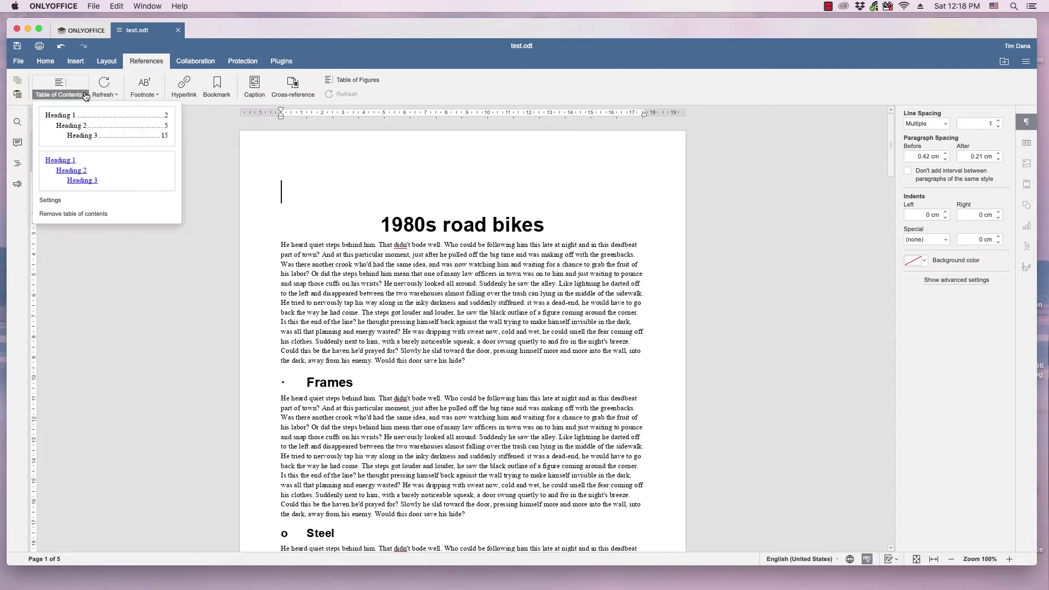
Step: Insert a table of contents with the dotted leader and right-aligned page numbers above the title
{"action": "left_click", "coordinate": [47, 203]}
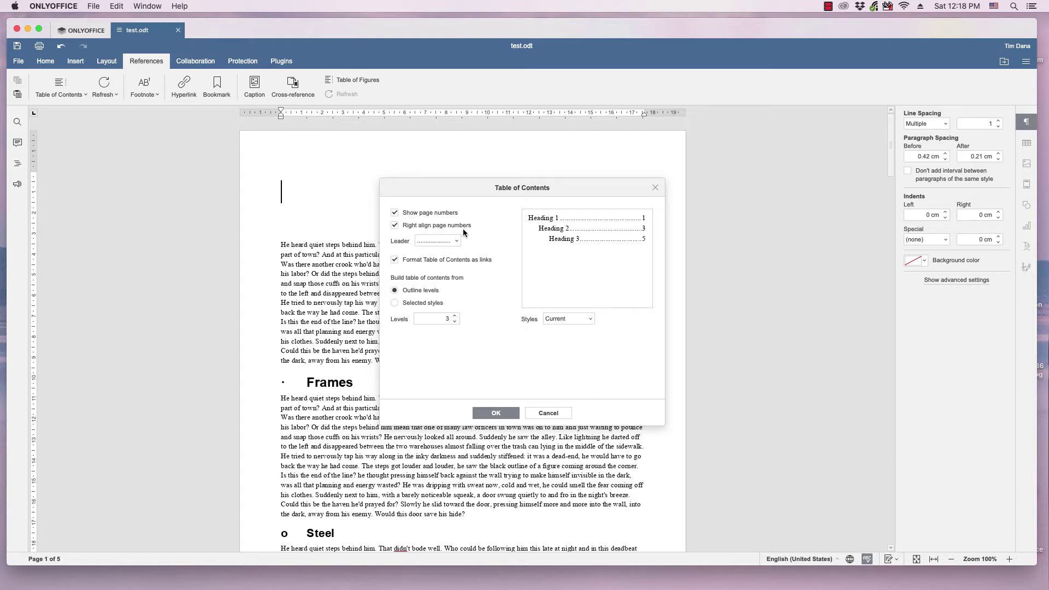
{"action": "left_click", "coordinate": [426, 244]}
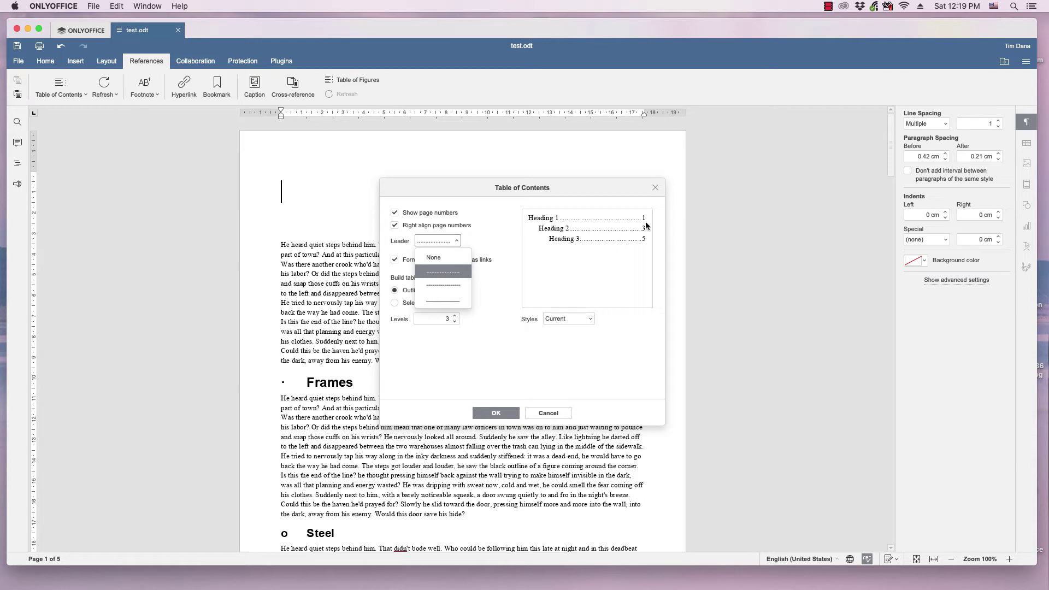
{"action": "left_click", "coordinate": [499, 244]}
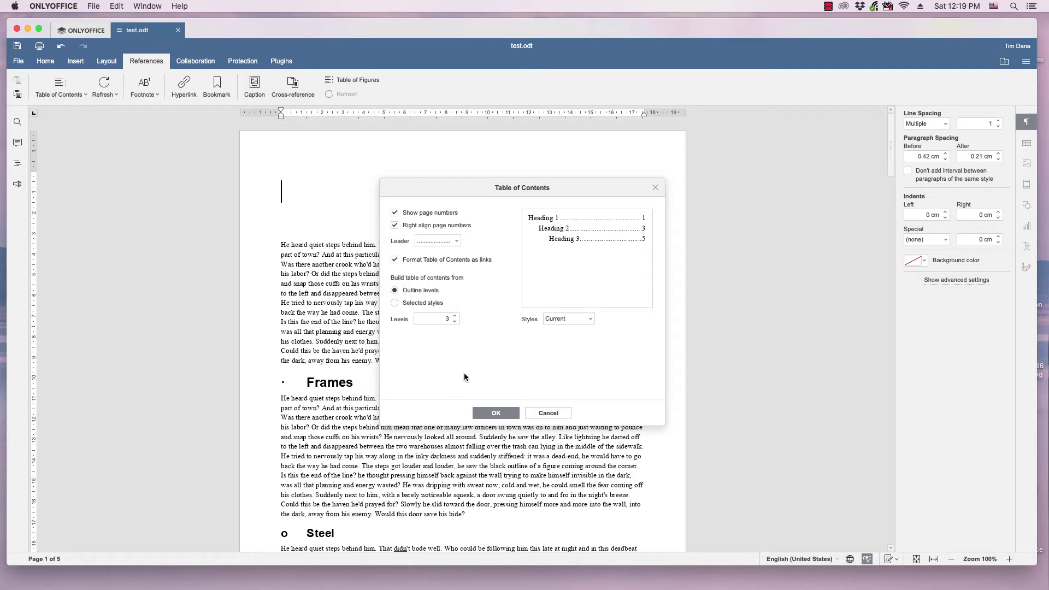
{"action": "left_click", "coordinate": [497, 415]}
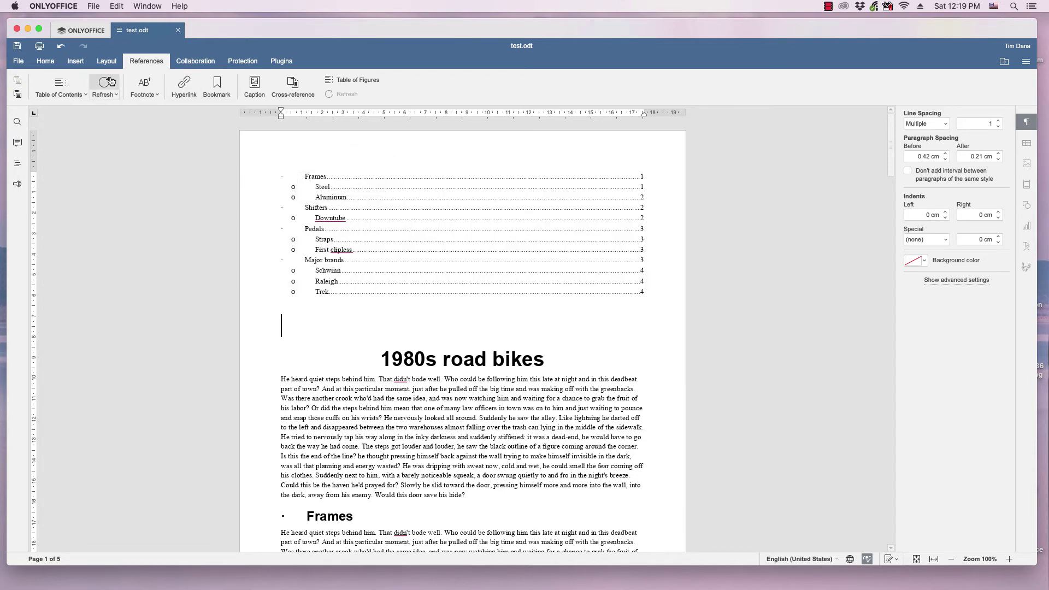
Step: Remove the table of contents and reinsert it using a preset Table of Contents style
{"action": "left_click", "coordinate": [81, 94]}
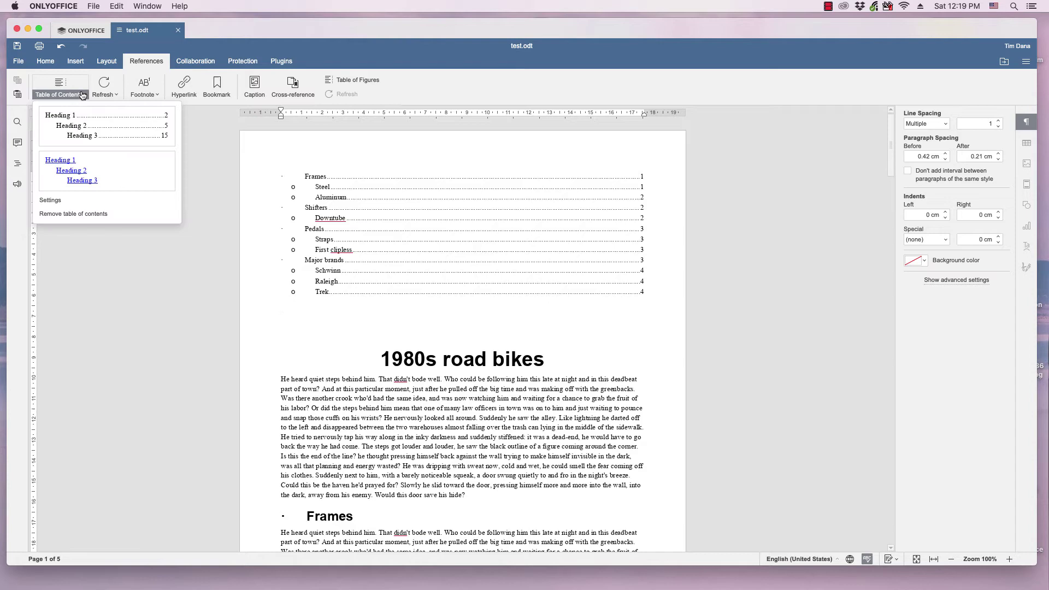
{"action": "left_click", "coordinate": [77, 211]}
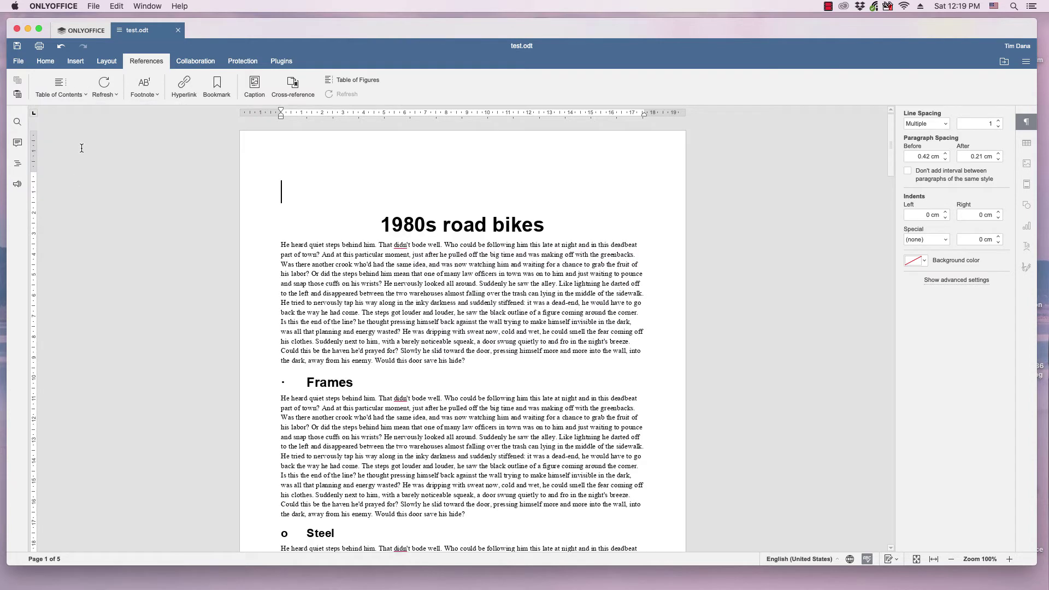
{"action": "left_click", "coordinate": [82, 95]}
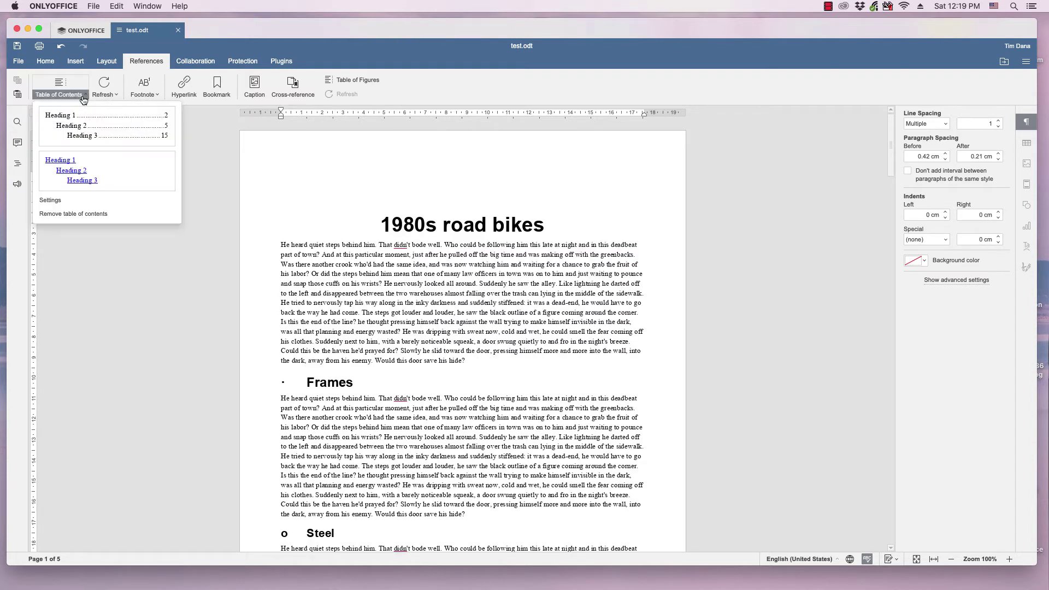
{"action": "left_click", "coordinate": [80, 130]}
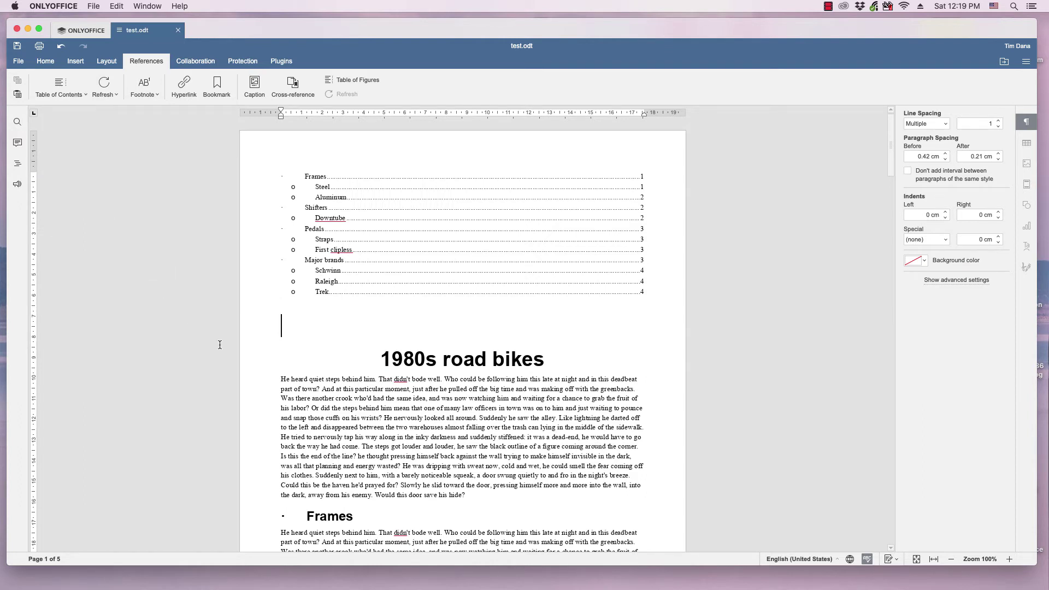
Step: Duplicate the Trek heading and paragraph after the last paragraph at the document's end
{"action": "scroll", "coordinate": [335, 322], "scroll_direction": "down", "scroll_amount": 3}
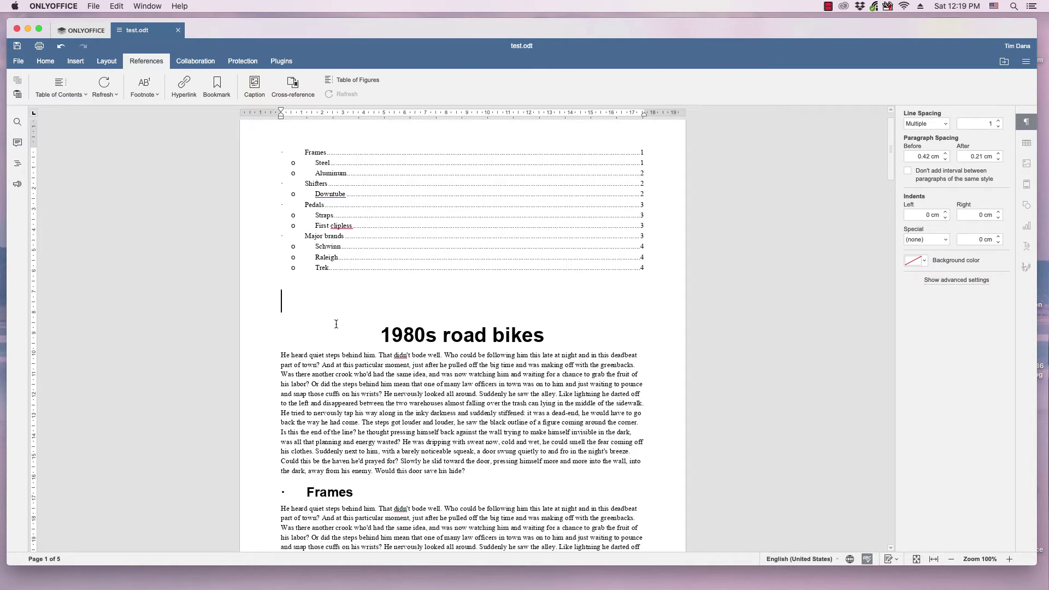
{"action": "scroll", "coordinate": [336, 323], "scroll_direction": "down", "scroll_amount": 3}
{"action": "scroll", "coordinate": [337, 328], "scroll_direction": "down", "scroll_amount": 3}
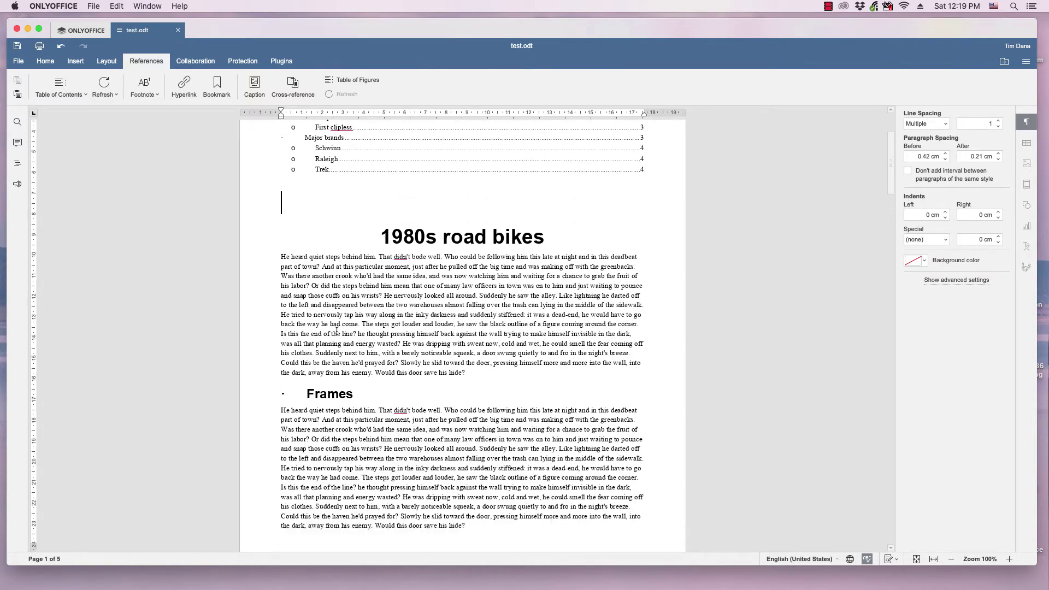
{"action": "scroll", "coordinate": [336, 330], "scroll_direction": "down", "scroll_amount": 2}
{"action": "scroll", "coordinate": [337, 335], "scroll_direction": "down", "scroll_amount": 20}
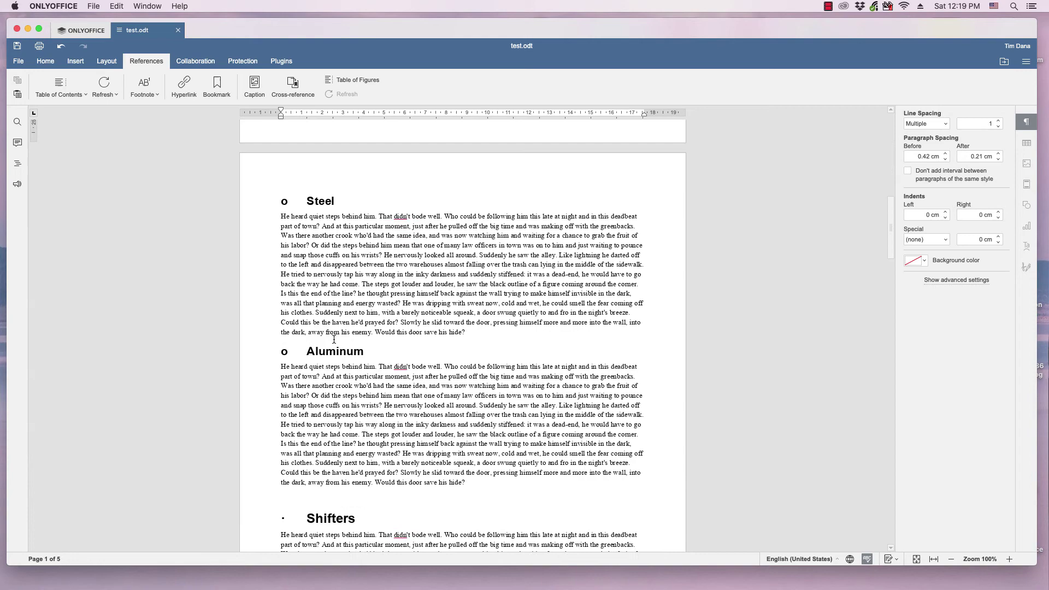
{"action": "scroll", "coordinate": [326, 354], "scroll_direction": "down", "scroll_amount": 15}
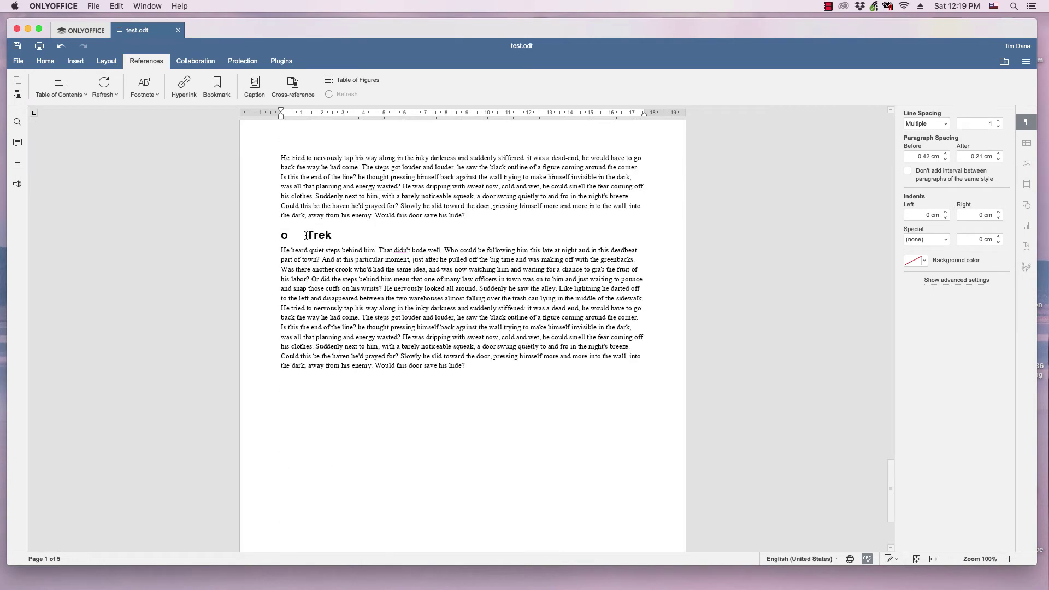
{"action": "left_click_drag", "start_coordinate": [307, 236], "coordinate": [466, 365]}
{"action": "key", "text": "super+c"}
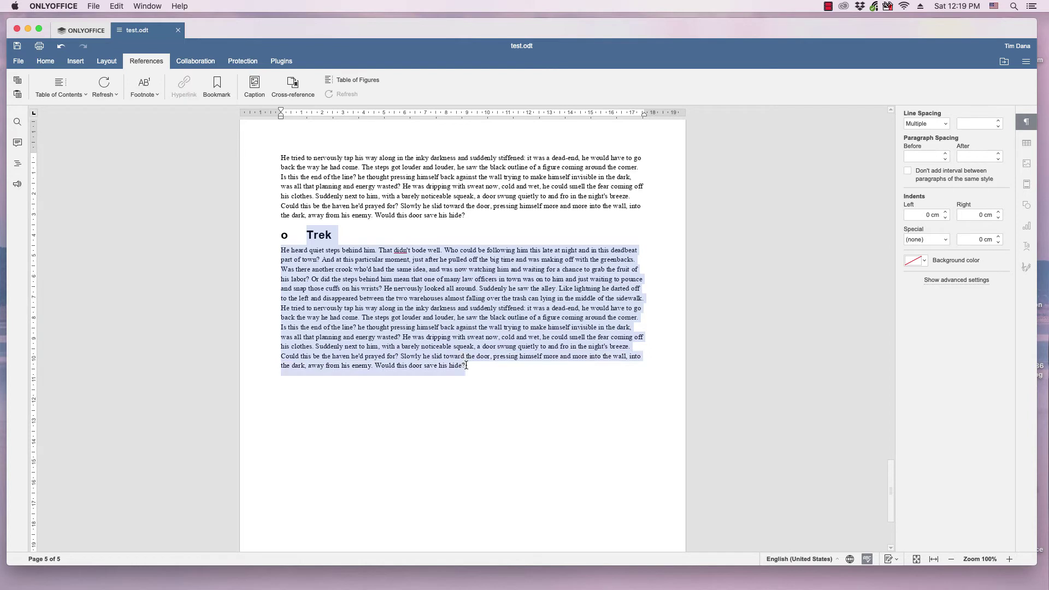
{"action": "left_click", "coordinate": [467, 365]}
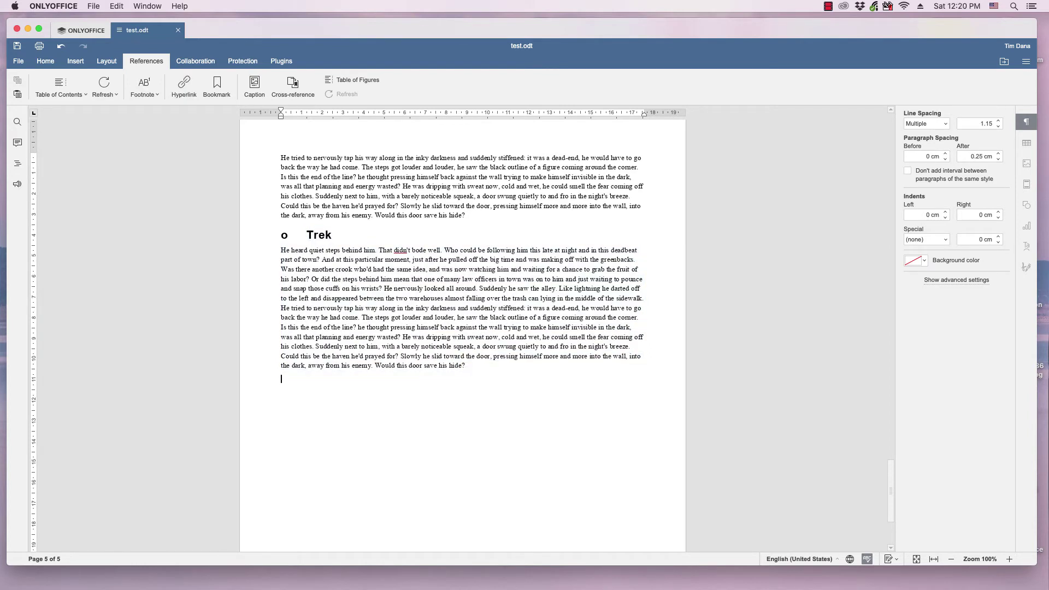
{"action": "key", "text": "super+v"}
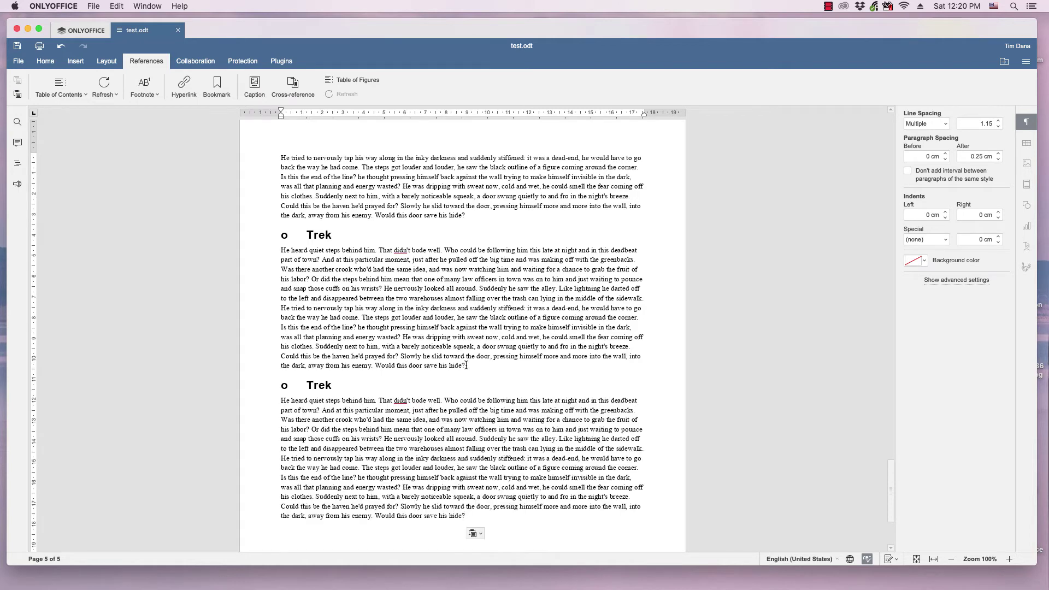
Step: Rename the copied heading from Trek to Bianchi and save the document
{"action": "double_click", "coordinate": [311, 386]}
{"action": "type", "text": "Bianchi"}
{"action": "scroll", "coordinate": [350, 328], "scroll_direction": "up", "scroll_amount": 6}
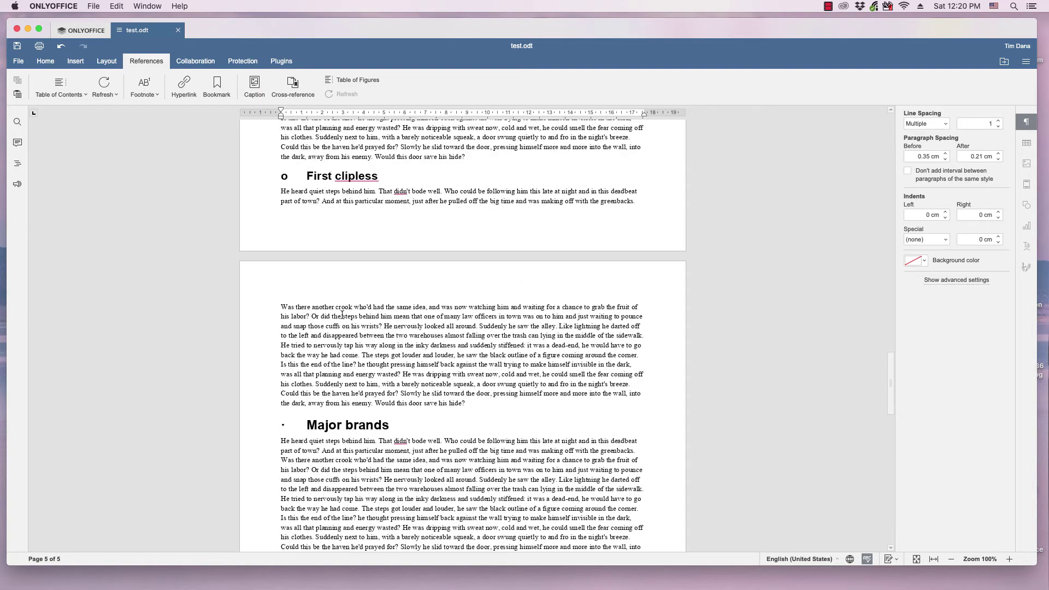
{"action": "scroll", "coordinate": [343, 315], "scroll_direction": "up", "scroll_amount": 4}
{"action": "key", "text": "super+s"}
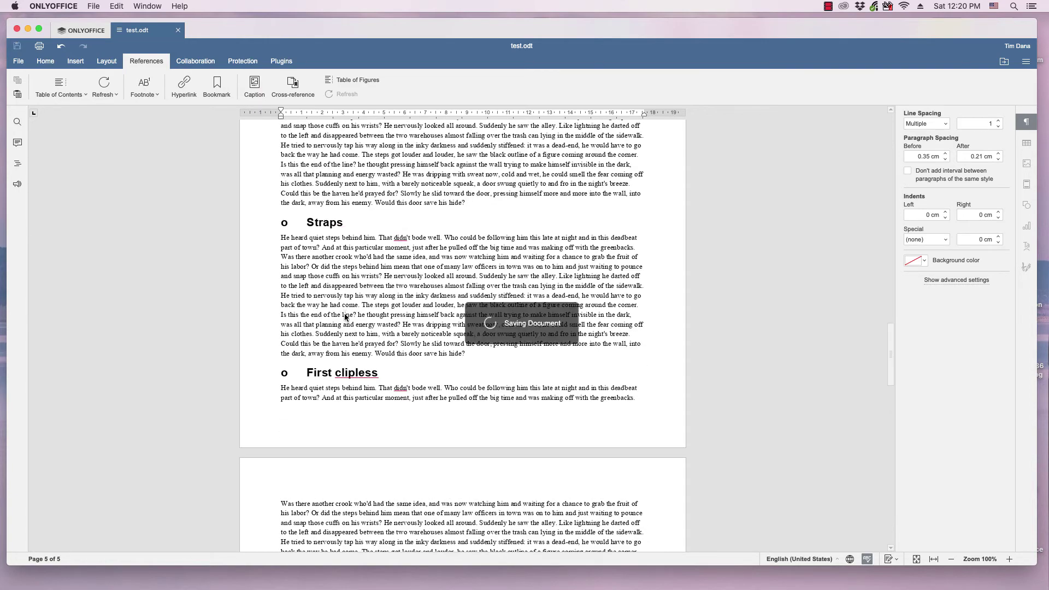
{"action": "scroll", "coordinate": [404, 314], "scroll_direction": "up", "scroll_amount": 18}
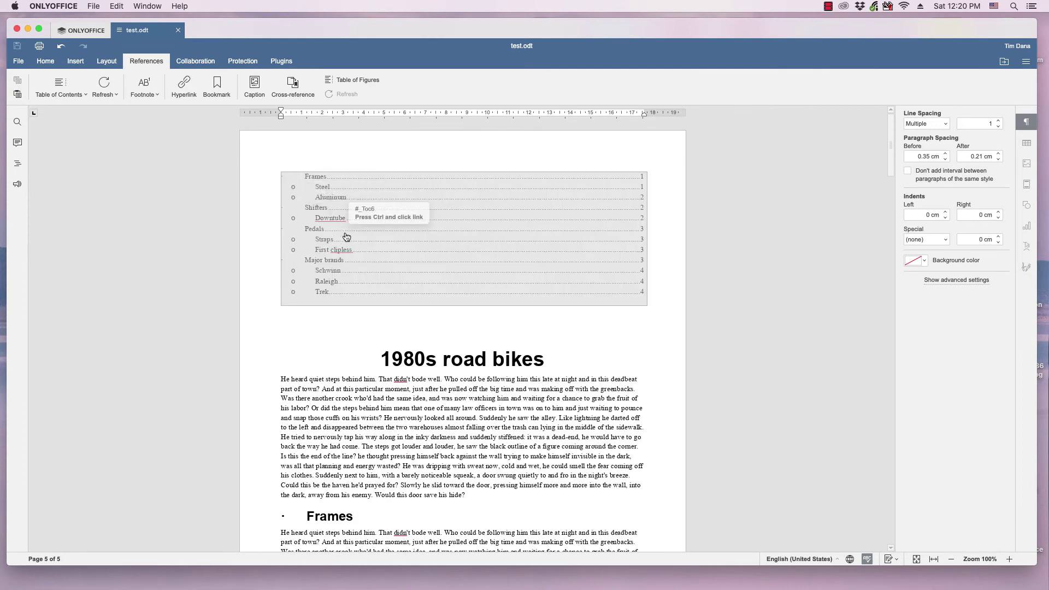
Step: Refresh the entire table of contents so Bianchi appears on page 5
{"action": "left_click", "coordinate": [340, 178]}
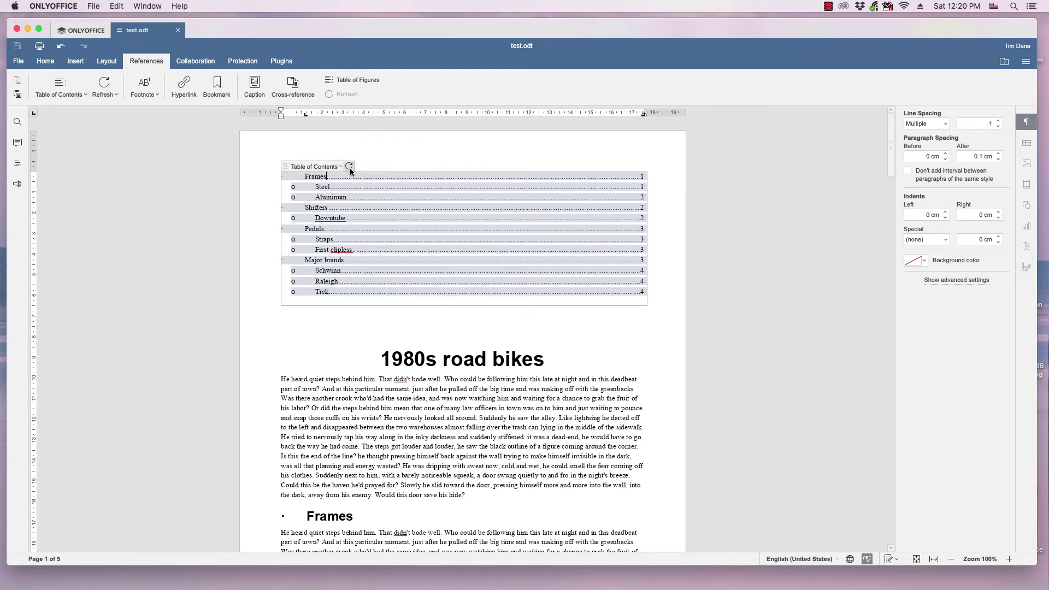
{"action": "left_click", "coordinate": [349, 166]}
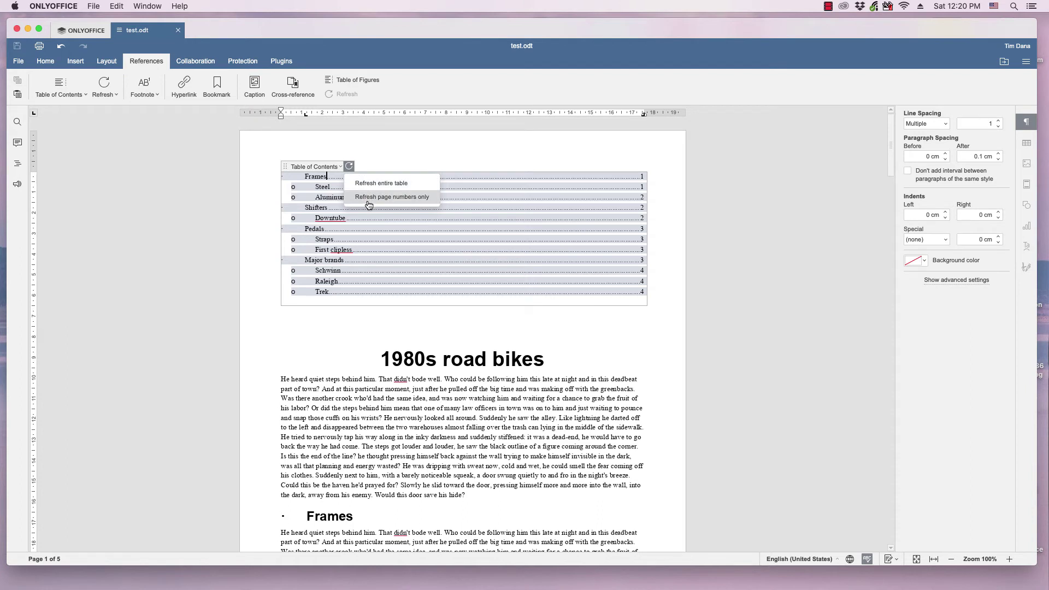
{"action": "left_click", "coordinate": [368, 186]}
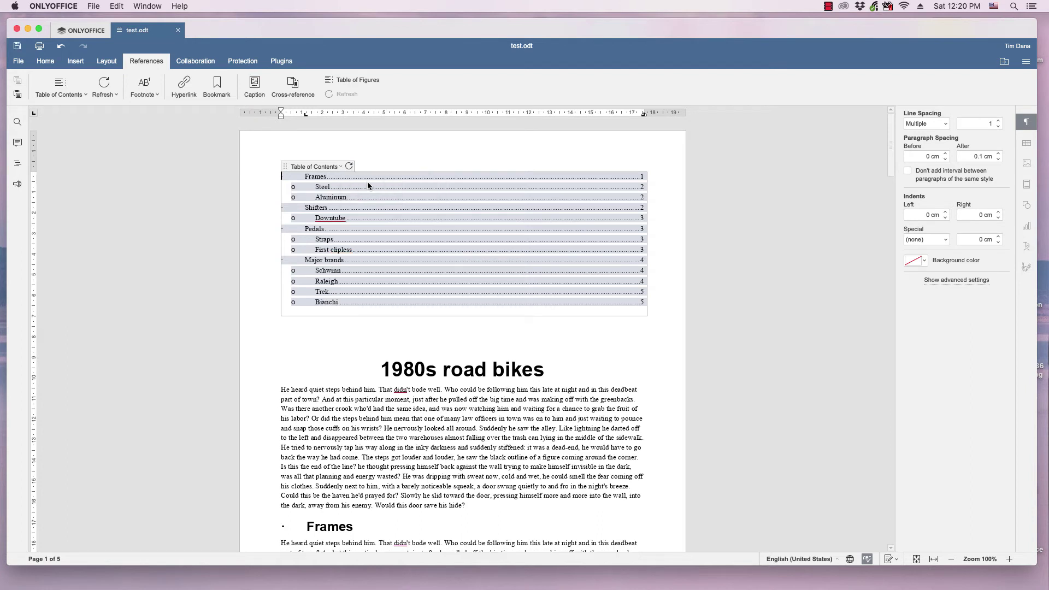